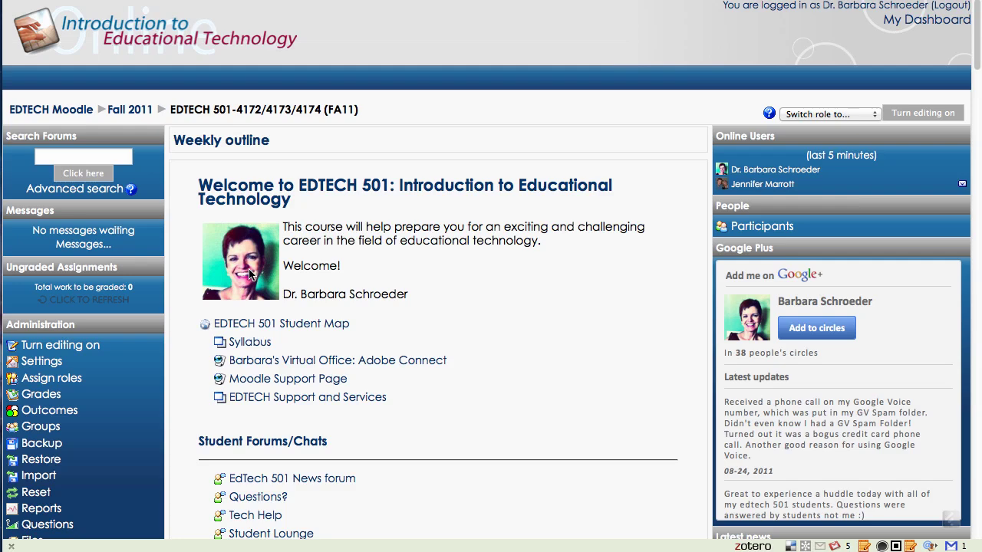
# View the instructor photo f1.jpg alone at 100×100 and select its full web address
pyautogui.rightClick(249, 274)
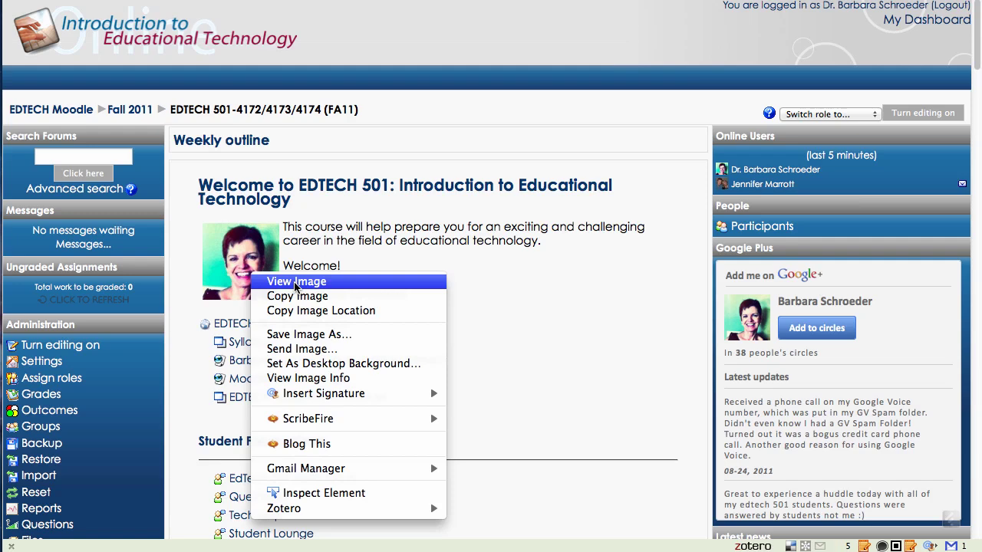
pyautogui.click(295, 282)
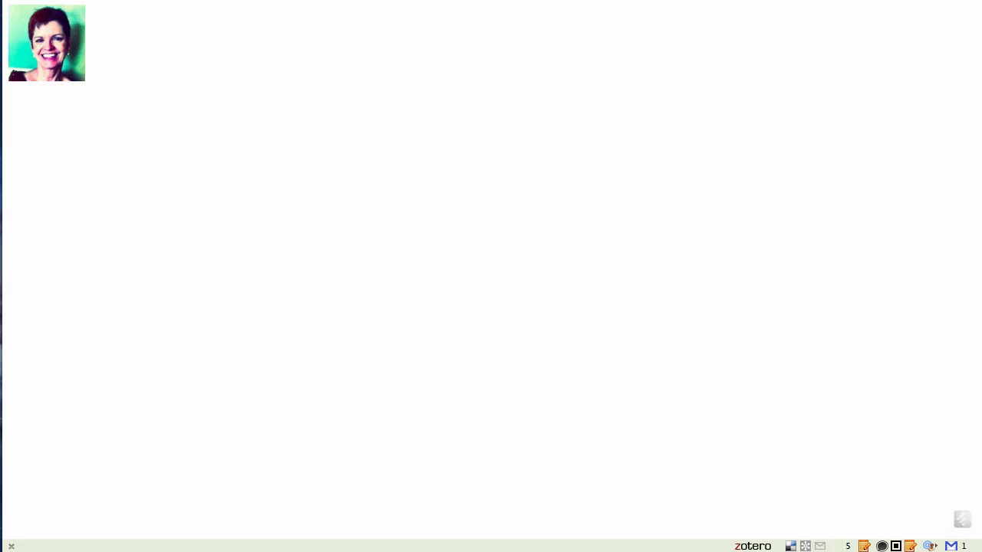
pyautogui.moveTo(315, 17)
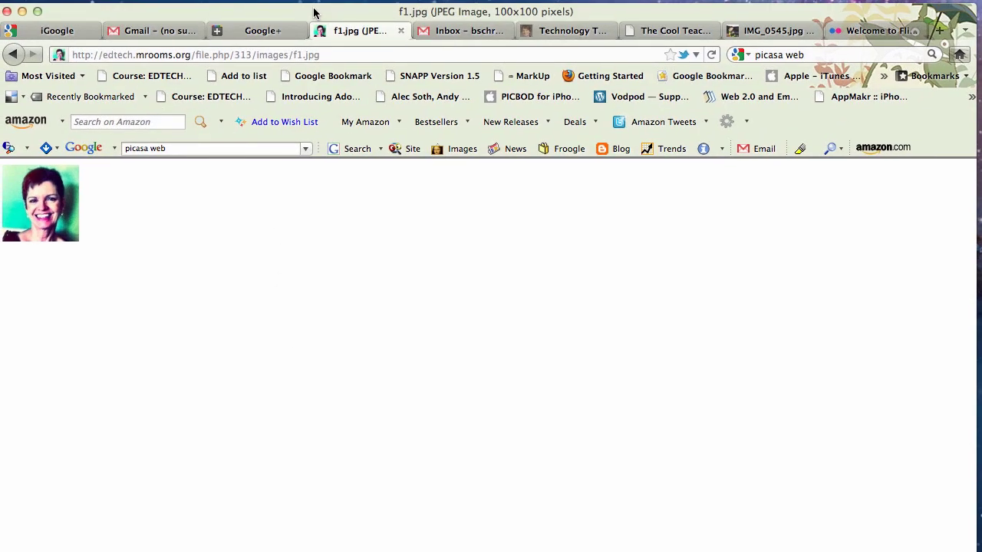
pyautogui.click(285, 50)
pyautogui.press('super+c')
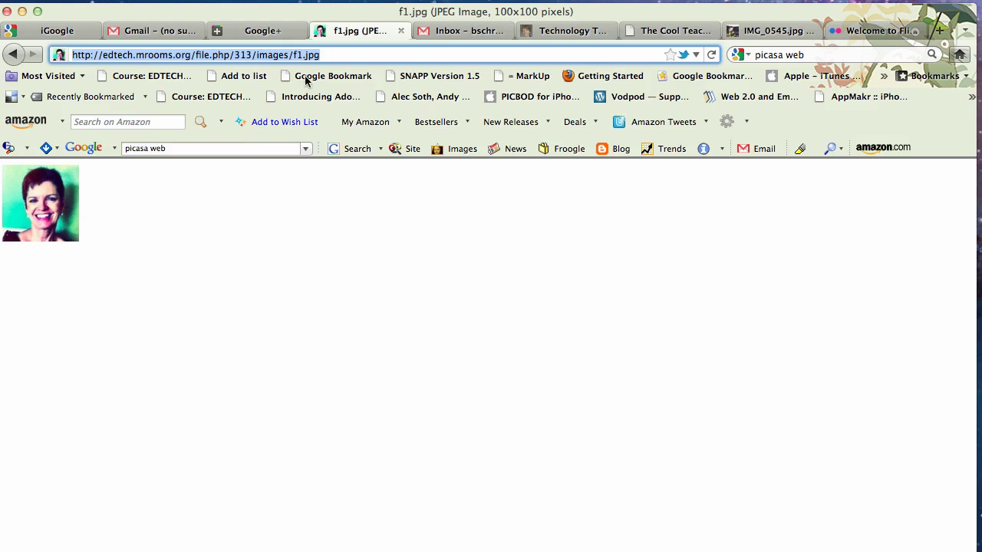
# Go back to the course, open the Class Directory glossary, and start a new entry
pyautogui.click(15, 56)
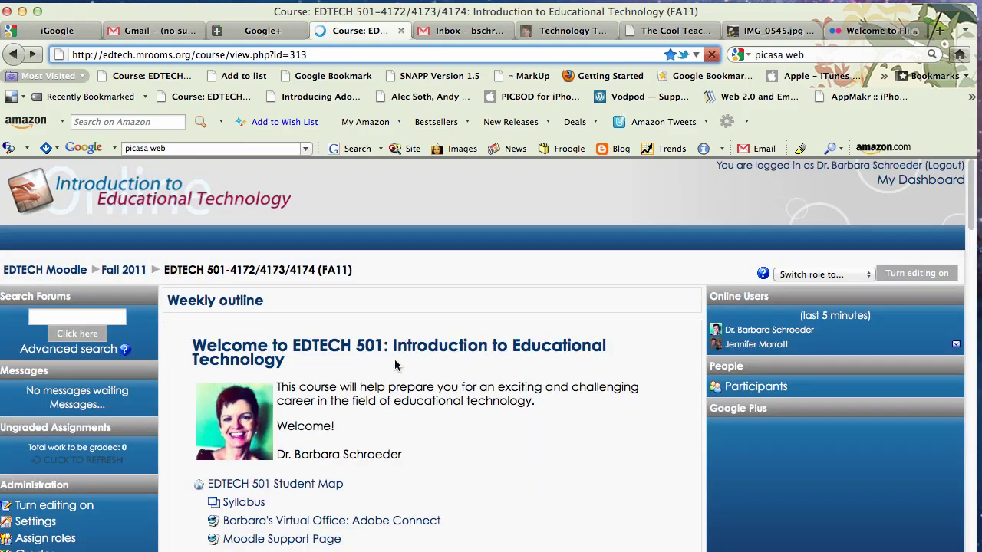
pyautogui.scroll(-5, 354, 434)
pyautogui.scroll(-3, 354, 427)
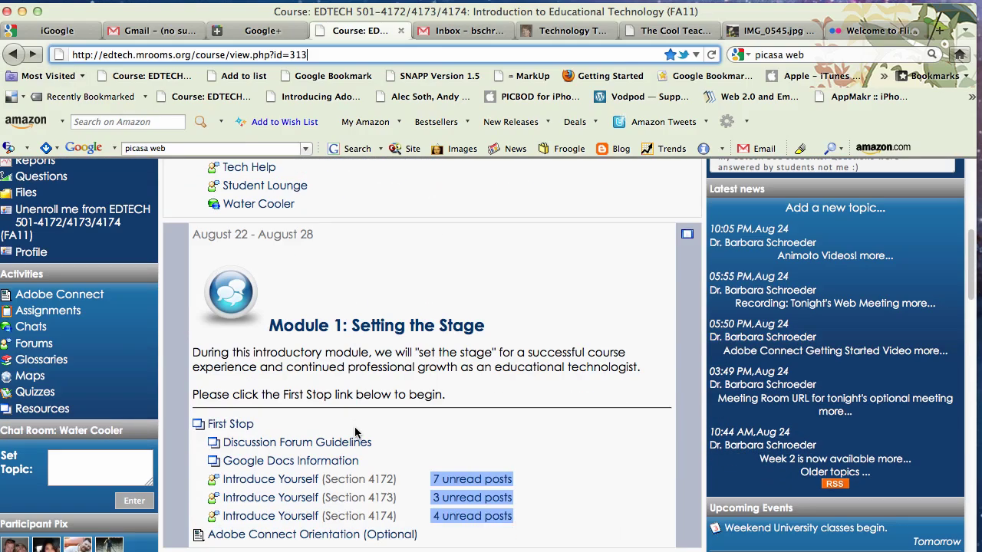
pyautogui.scroll(-3, 355, 427)
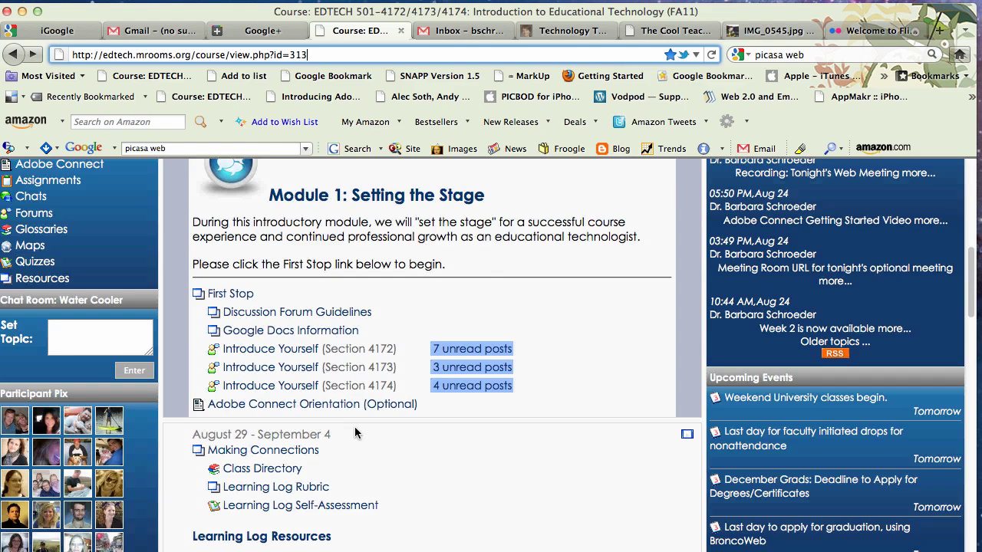
pyautogui.click(278, 424)
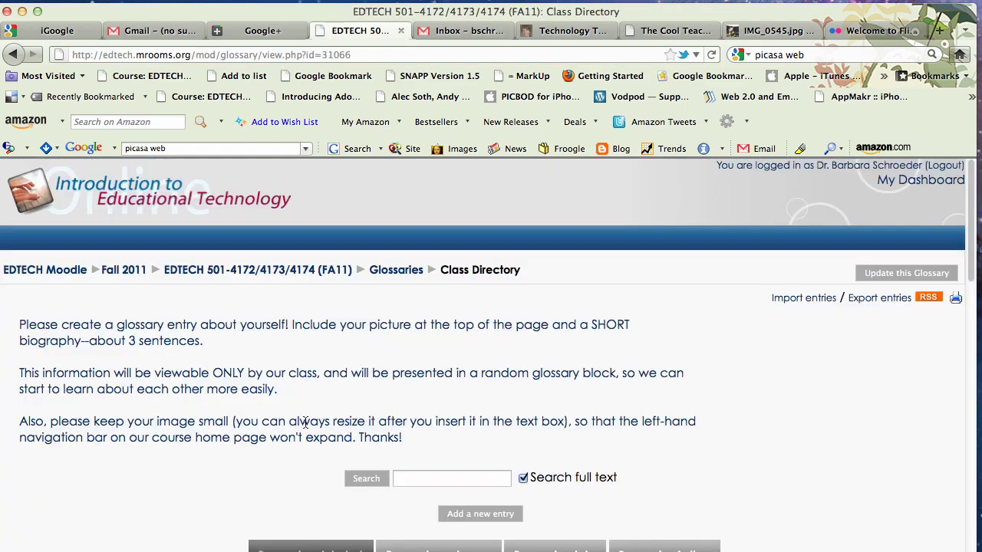
pyautogui.scroll(-5, 379, 434)
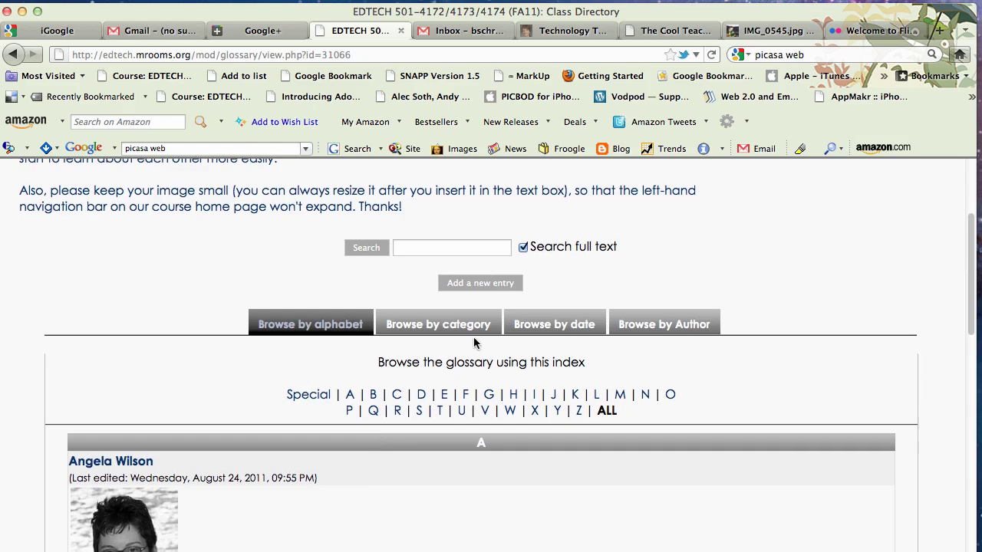
pyautogui.click(484, 285)
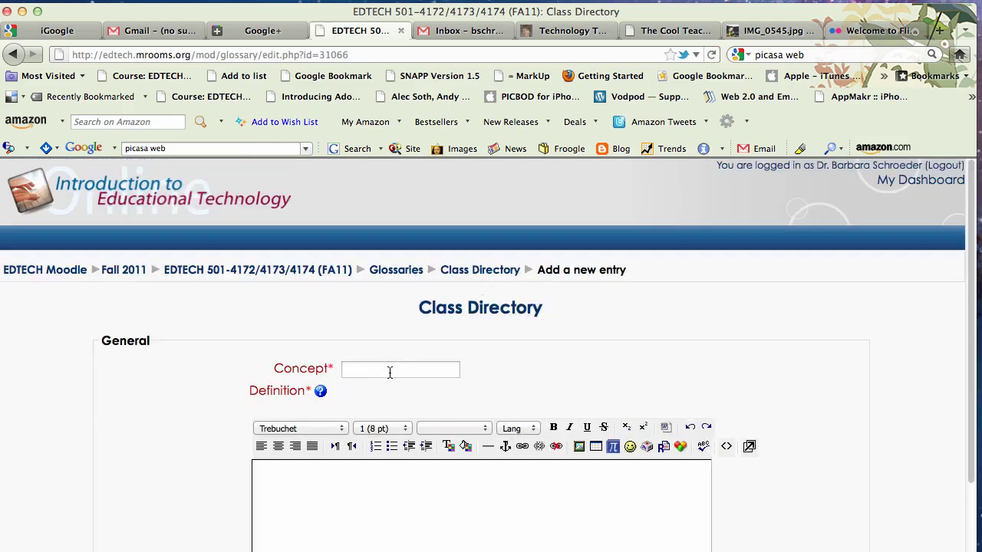
# Enter the instructor's name as Concept and add f1.jpg by URL, using the name as alt text
pyautogui.click(389, 372)
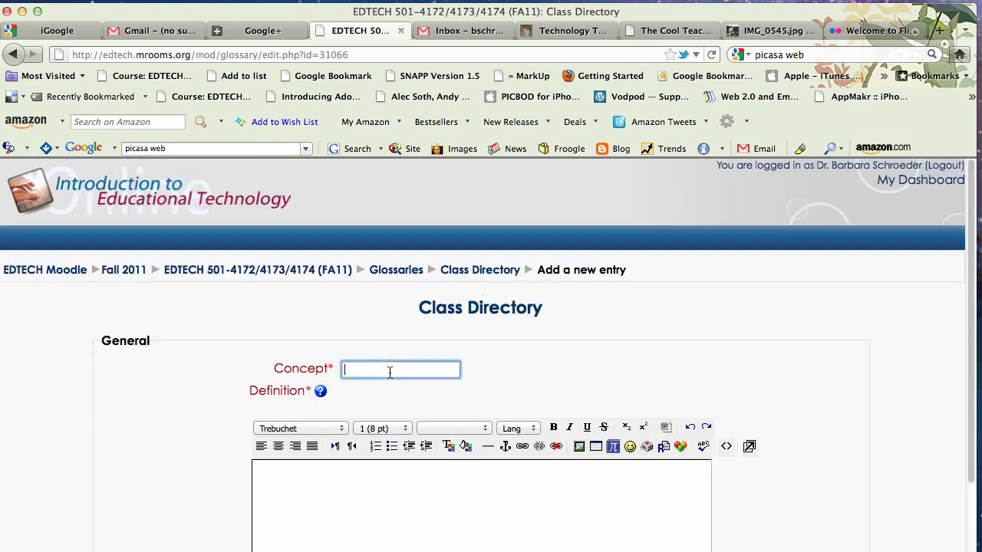
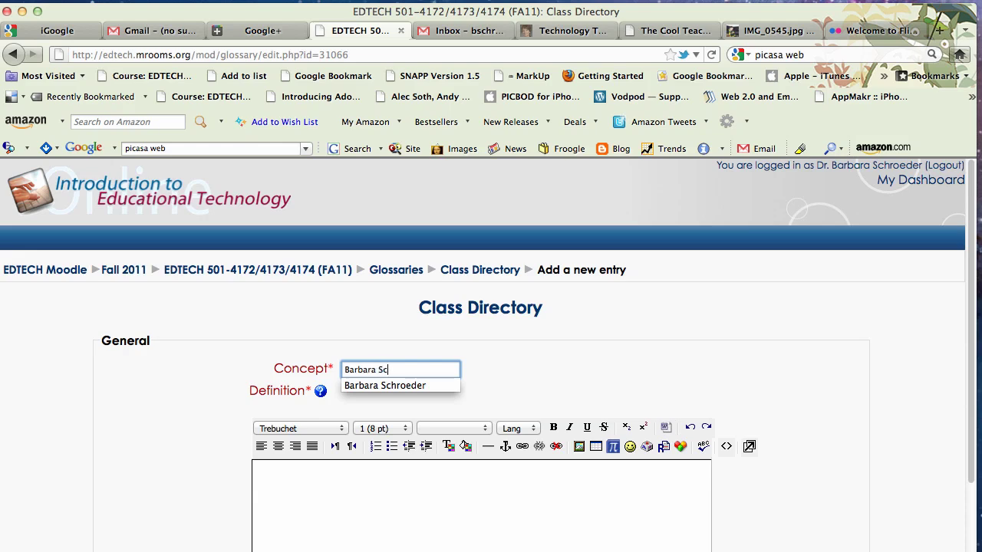
pyautogui.click(340, 497)
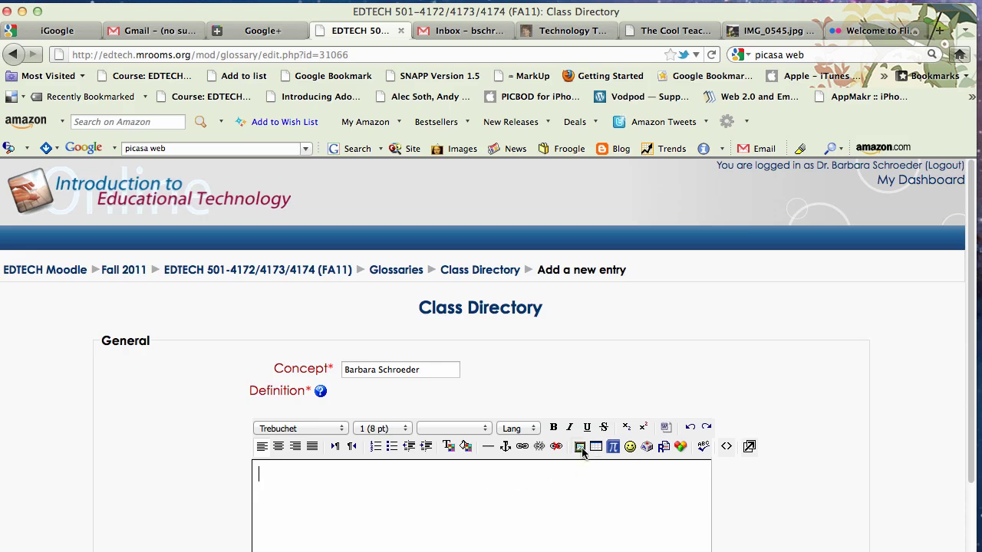
pyautogui.click(580, 447)
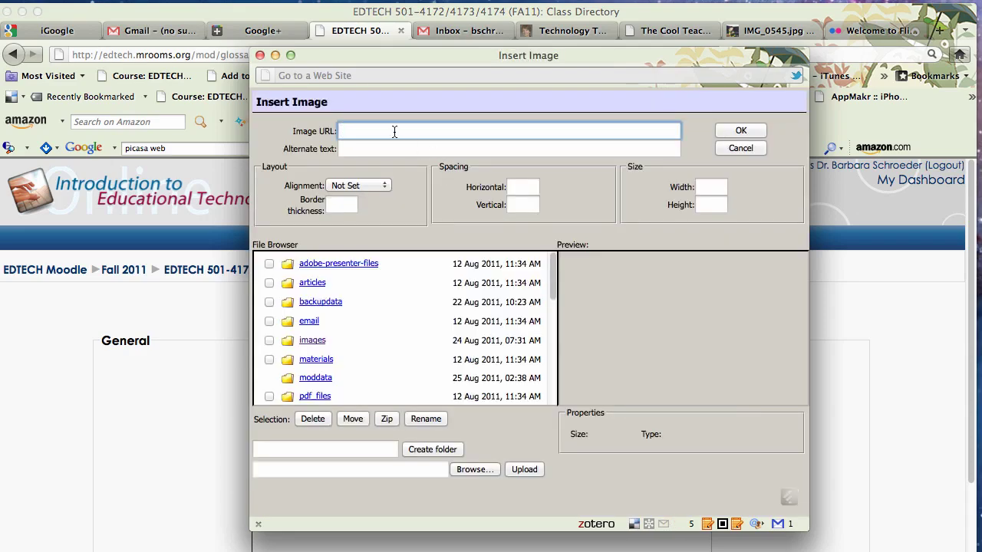
pyautogui.press('super+v')
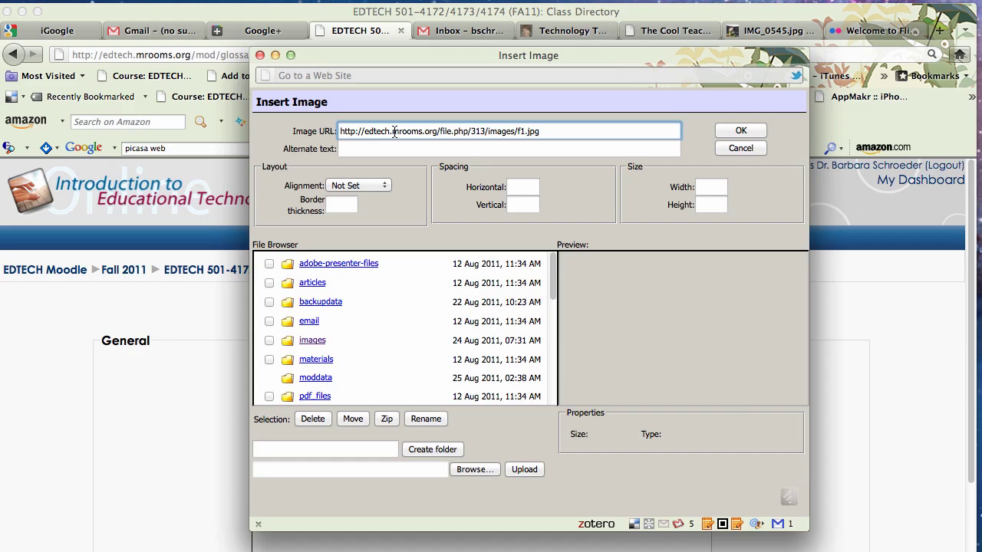
pyautogui.click(371, 150)
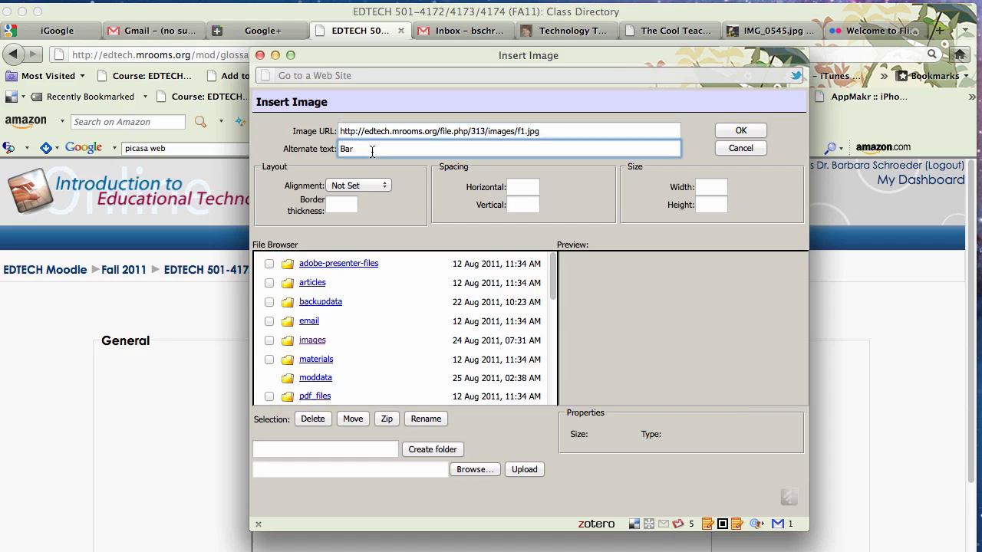
# Insert the photo, type "Hello! I'm a Clinical Associate Professor with Boise State University." below it, and save
pyautogui.click(741, 131)
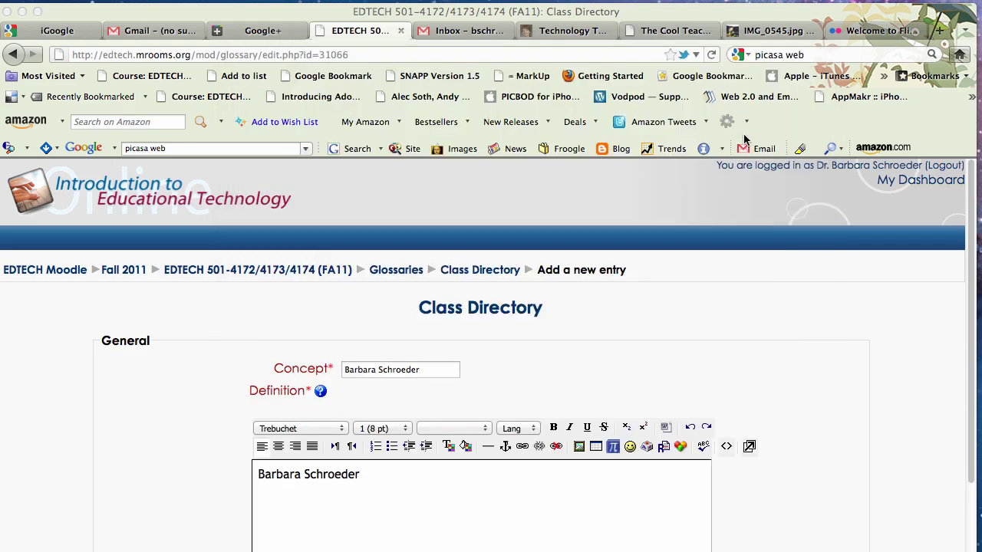
pyautogui.scroll(-3, 577, 393)
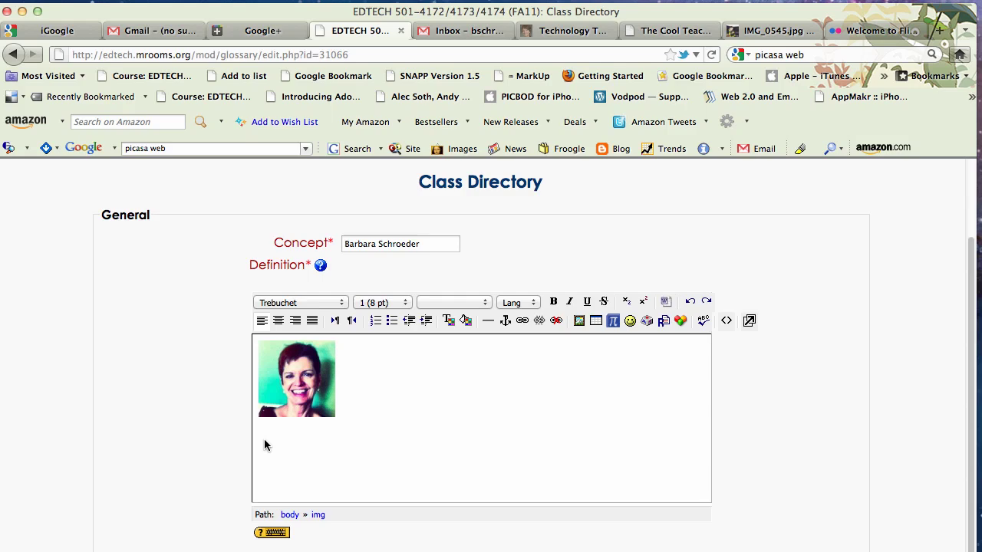
pyautogui.click(264, 445)
pyautogui.write("Hello! I'm a Clinica")
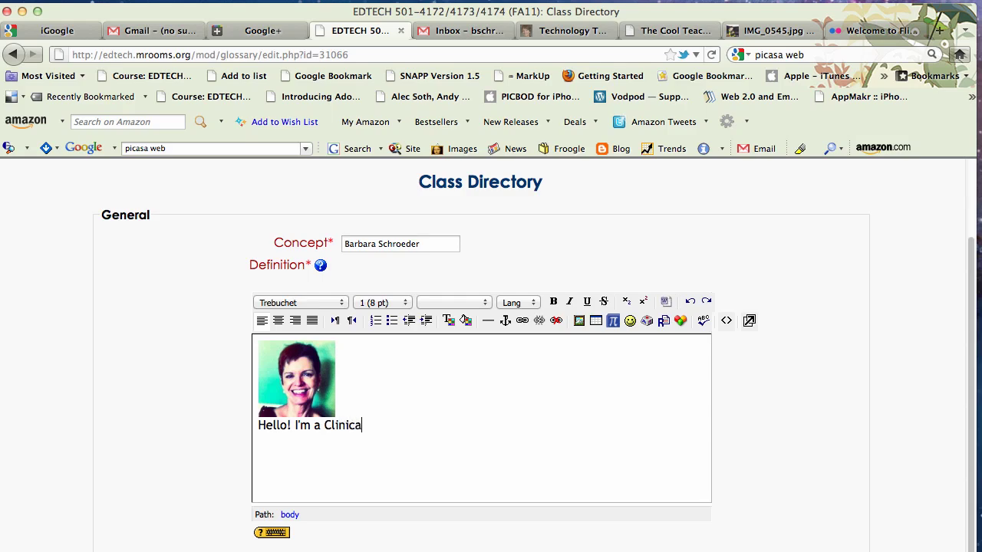
pyautogui.write('l Associate Professor with B')
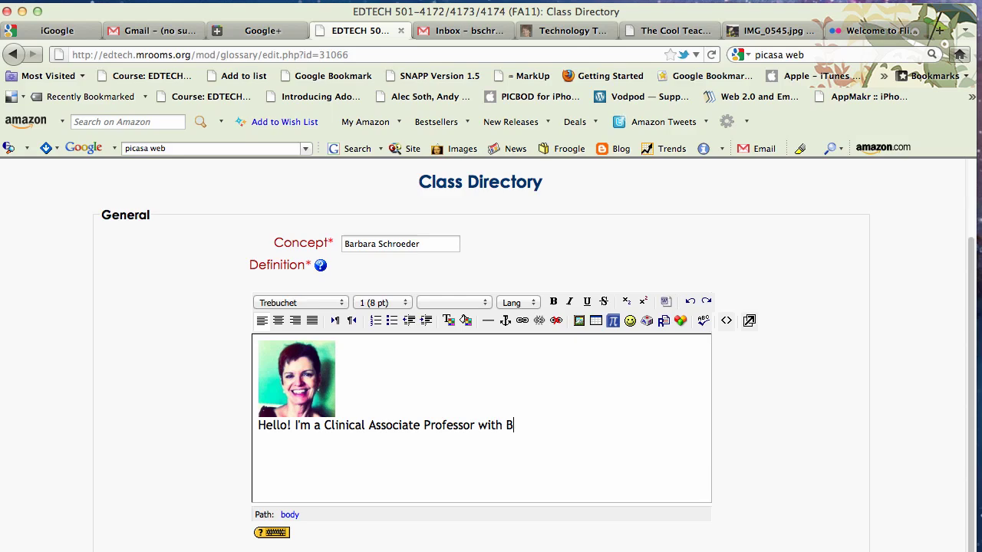
pyautogui.write('oise State University.')
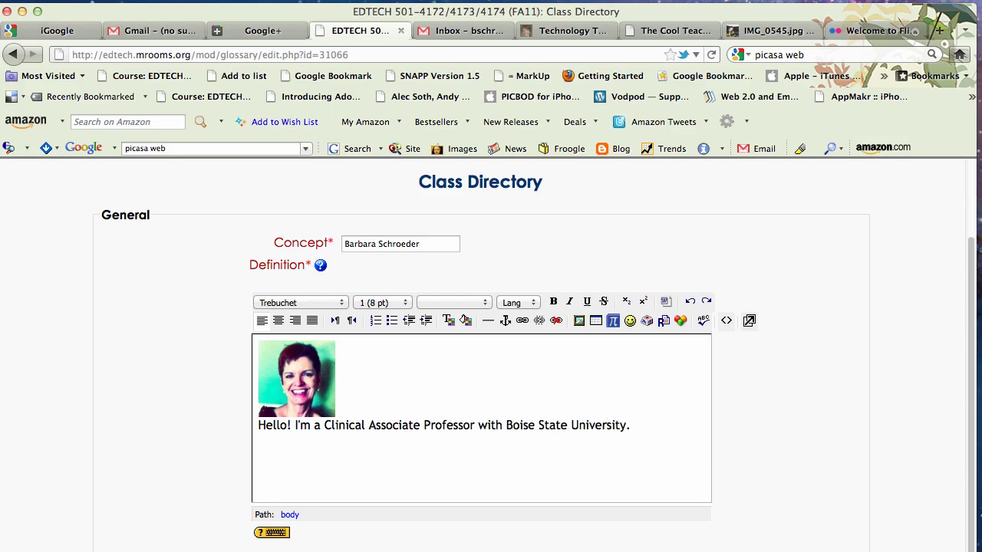
pyautogui.scroll(-5, 322, 467)
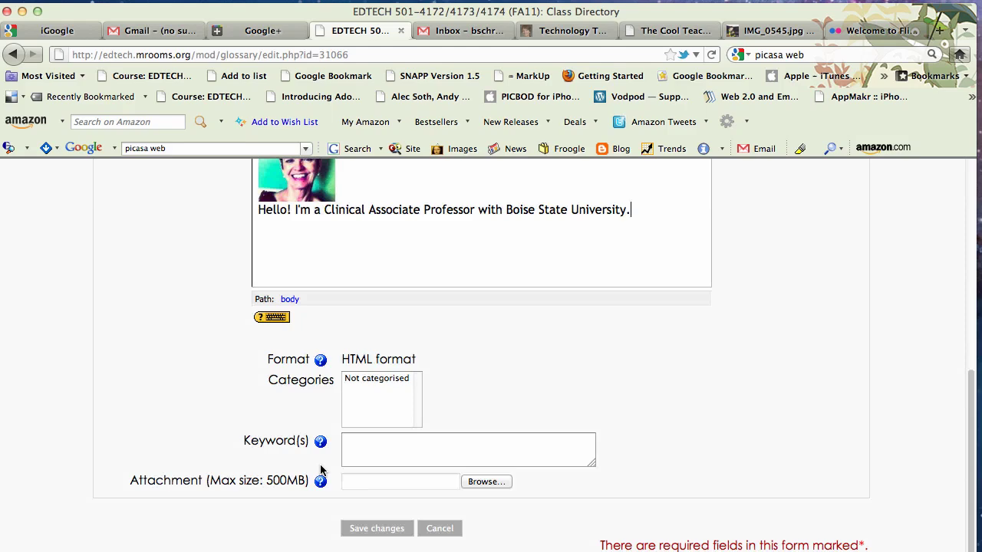
pyautogui.click(363, 522)
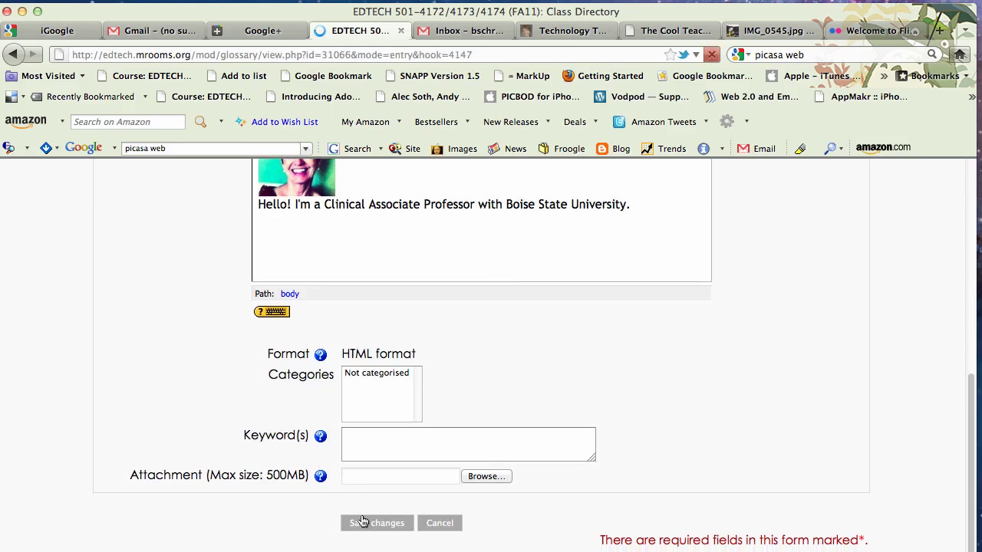
# Scroll the Class Directory to view the saved entry with its photo and bio line
pyautogui.scroll(-5, 368, 491)
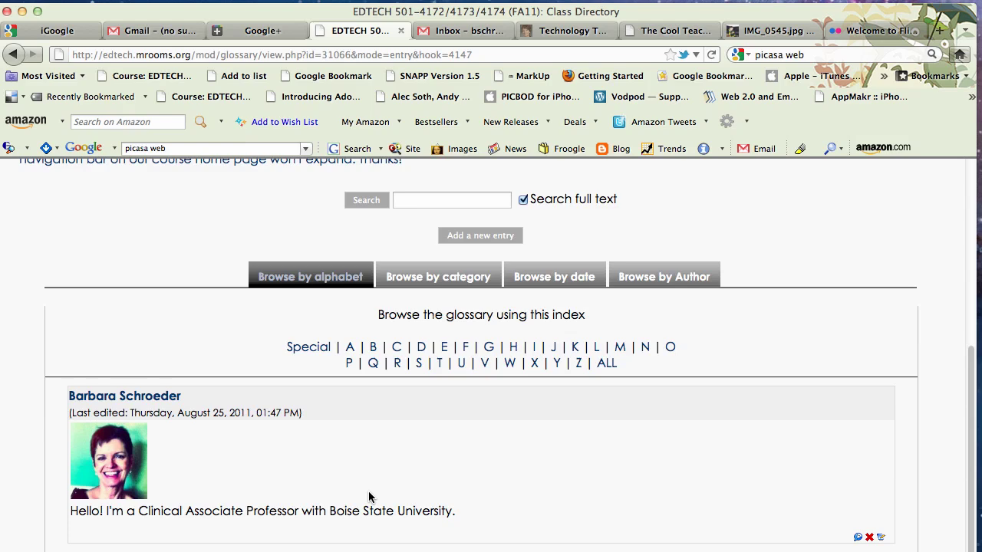
# Search for Picasa Web and open the Scrapbook Photos album in Picasa Web Albums
pyautogui.click(861, 35)
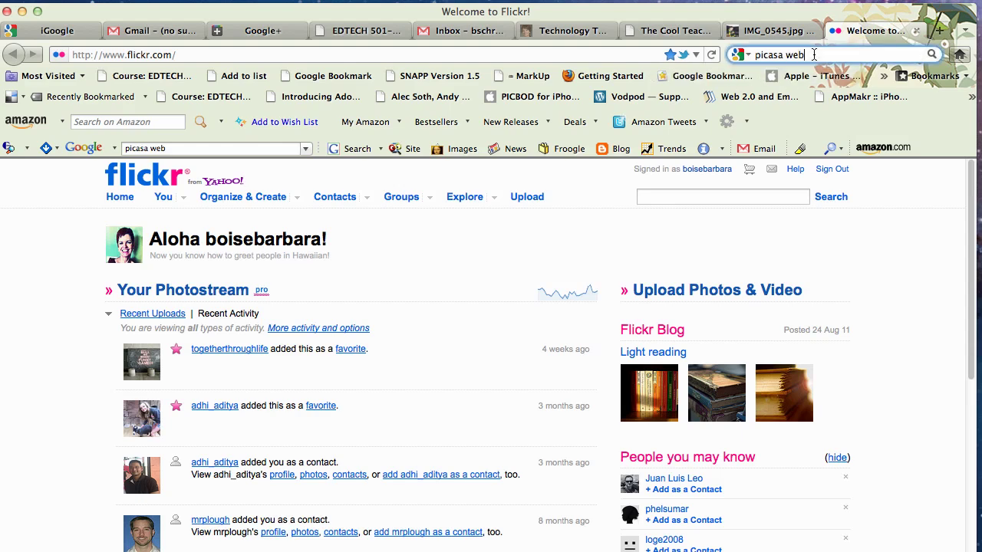
pyautogui.click(778, 54)
pyautogui.press('Return')
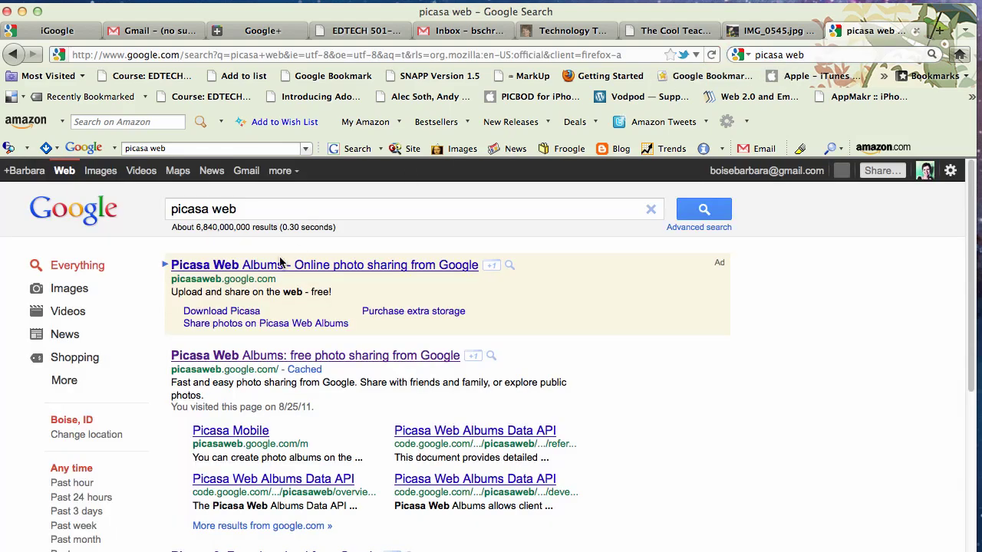
pyautogui.click(261, 358)
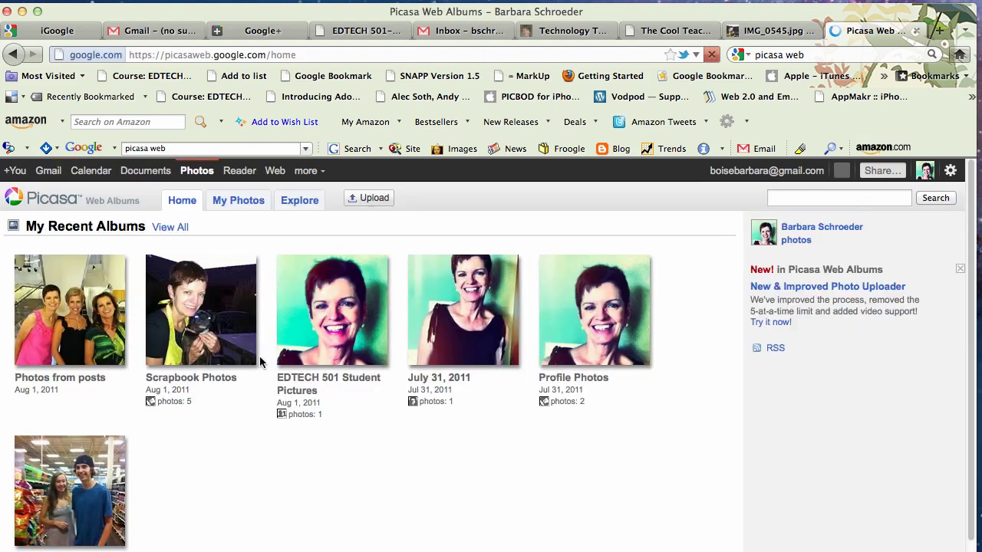
pyautogui.click(214, 339)
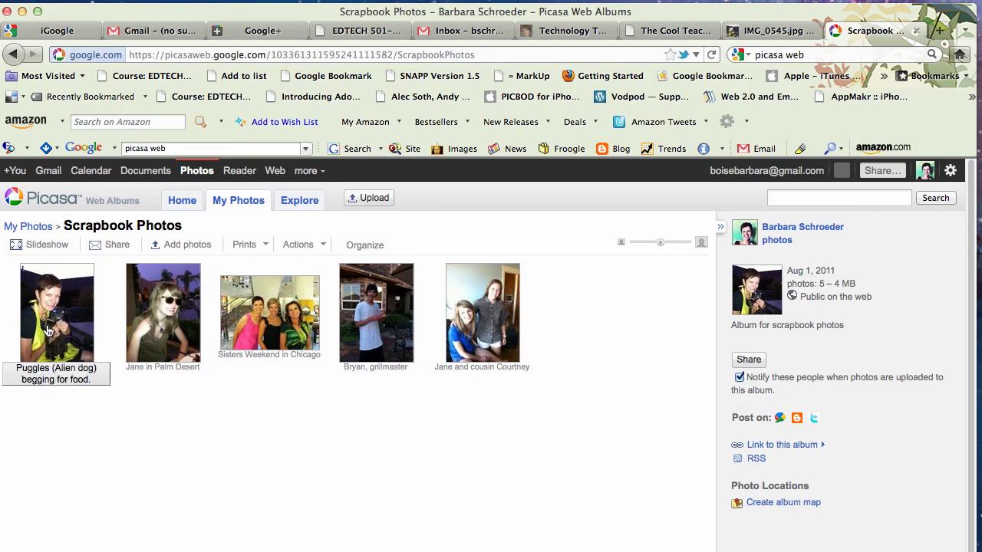
# Open the Puggles photo (1 of 5) and reveal its link and embed addresses
pyautogui.click(47, 326)
pyautogui.scroll(-2, 100, 353)
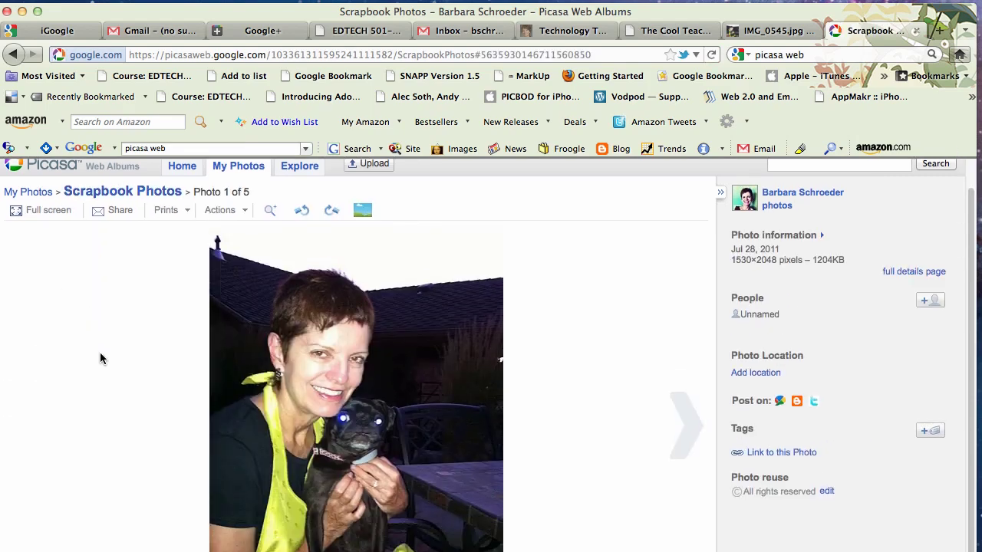
pyautogui.scroll(2, 100, 353)
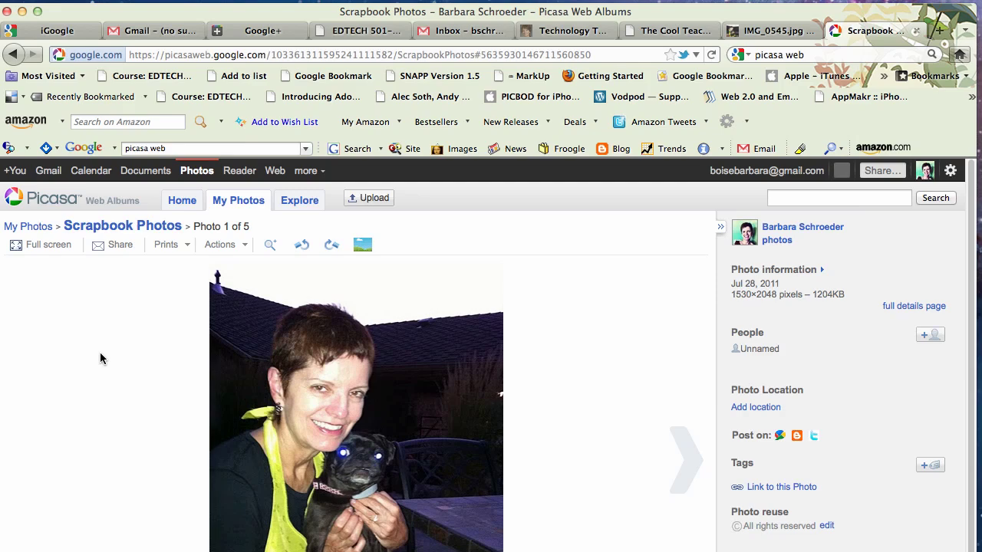
pyautogui.scroll(-4, 100, 358)
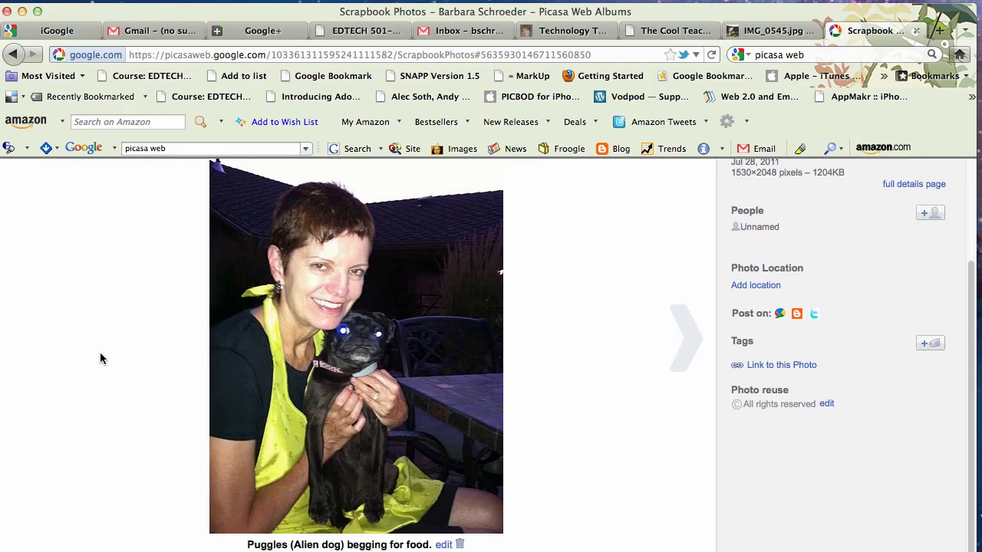
pyautogui.scroll(4, 100, 358)
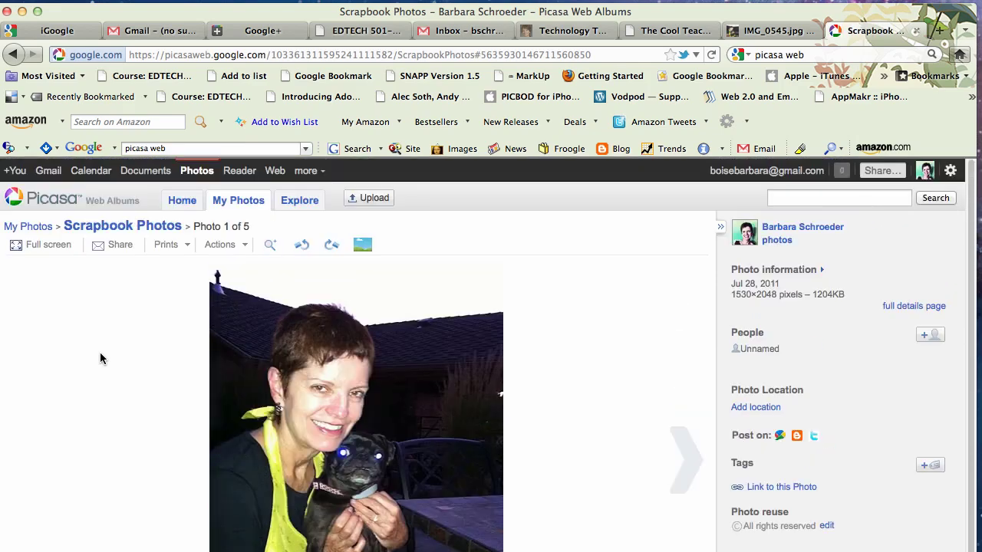
pyautogui.click(807, 488)
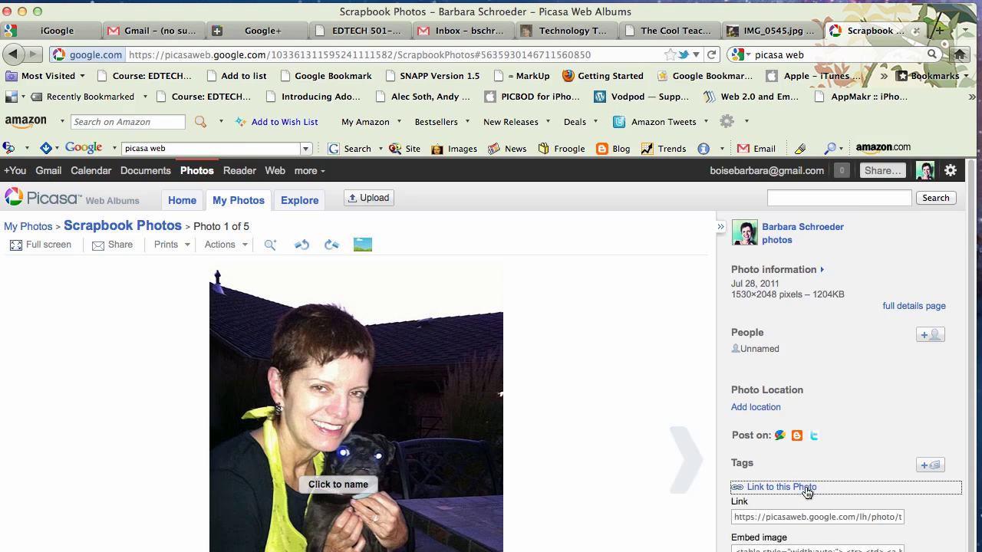
pyautogui.click(876, 514)
pyautogui.press('Right')
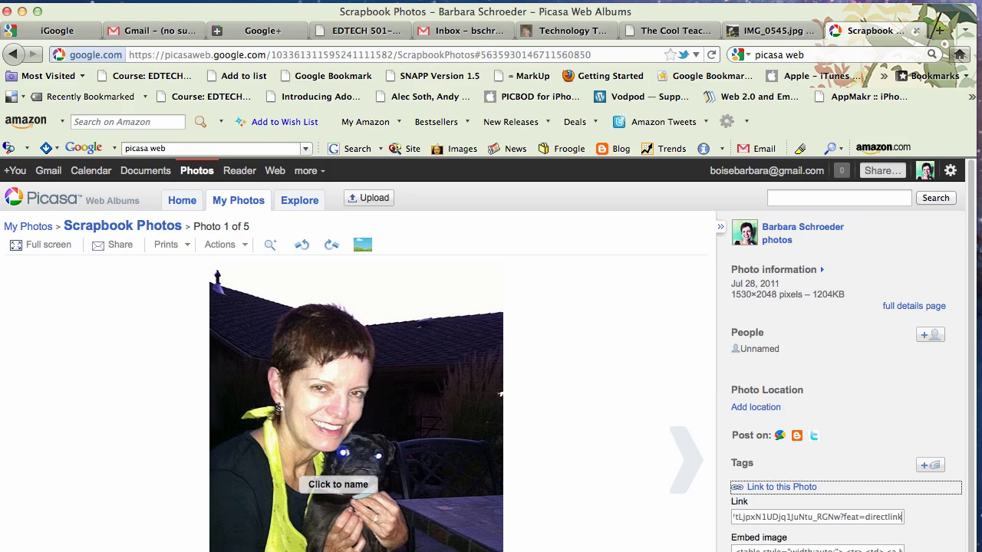
pyautogui.click(563, 526)
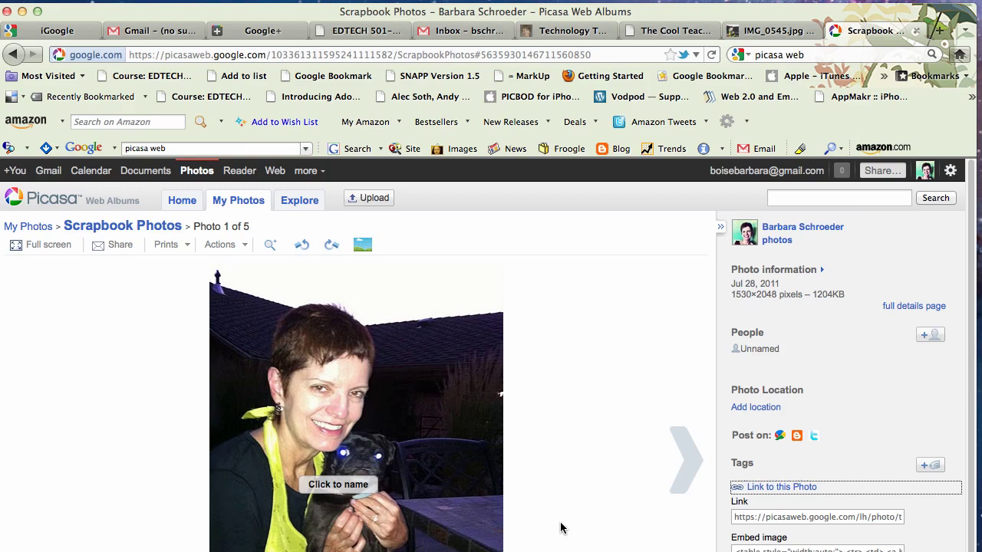
# View IMG_0545.jpg alone at 382x512 and select its googleusercontent.com address for copying
pyautogui.rightClick(476, 512)
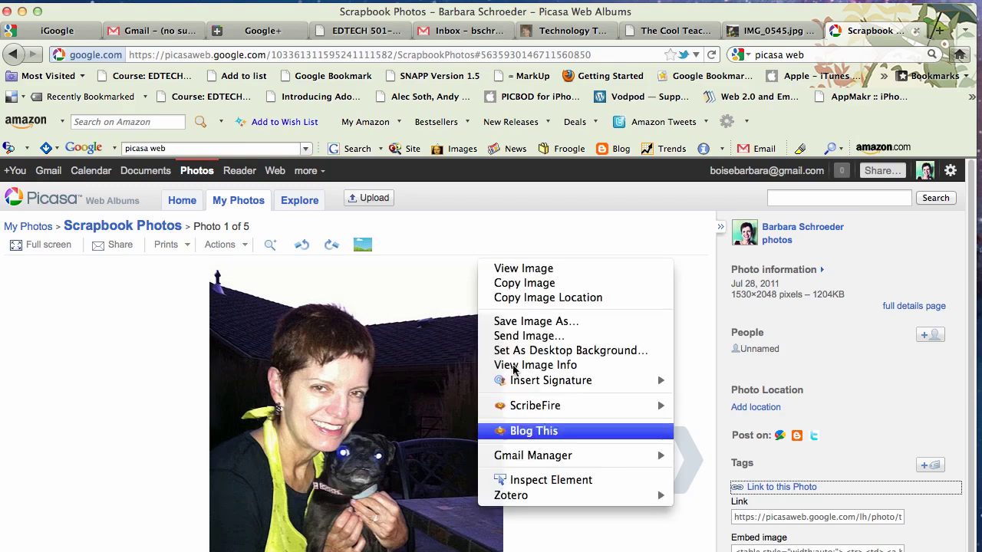
pyautogui.click(540, 268)
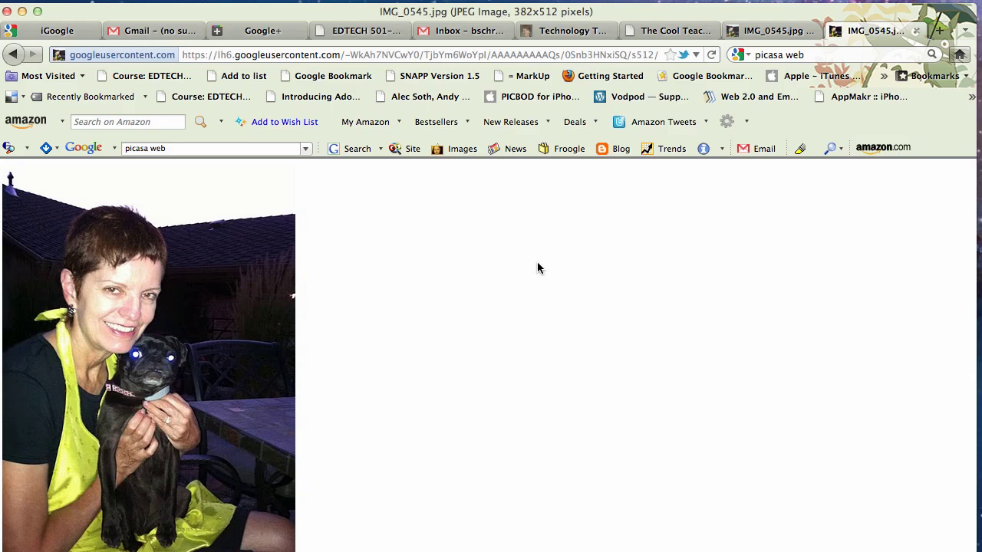
pyautogui.click(535, 55)
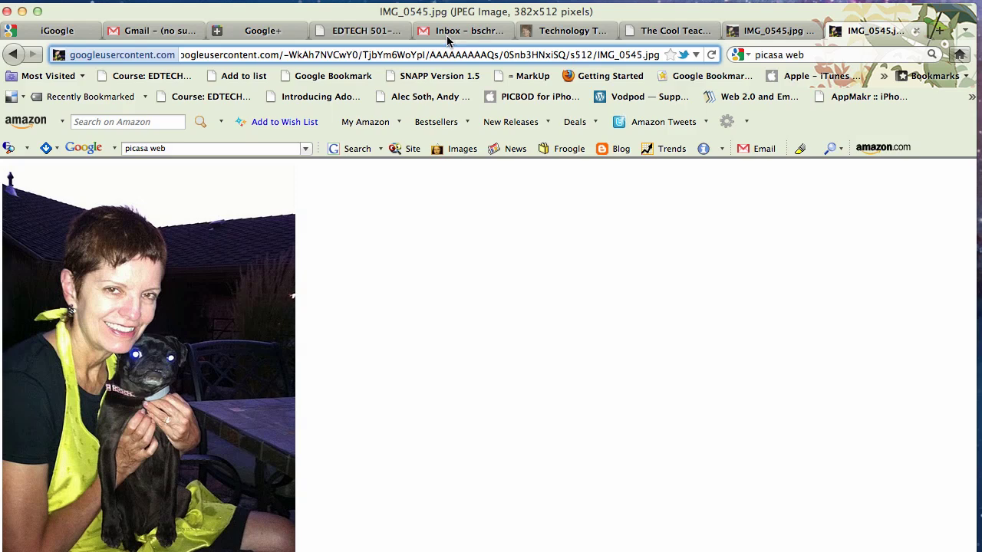
pyautogui.tripleClick(389, 54)
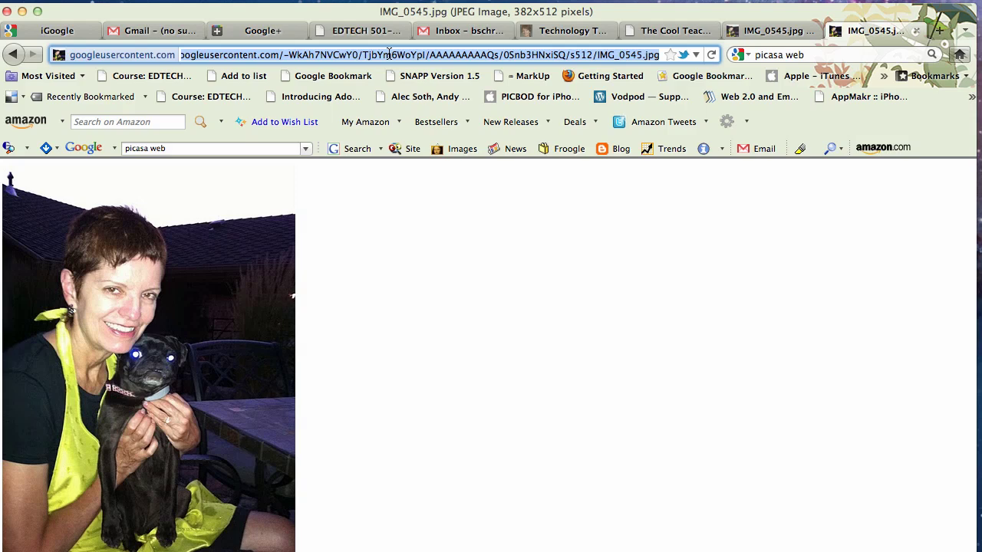
# Reopen the glossary entry for editing and delete the old f1.jpg portrait from the Definition
pyautogui.click(338, 31)
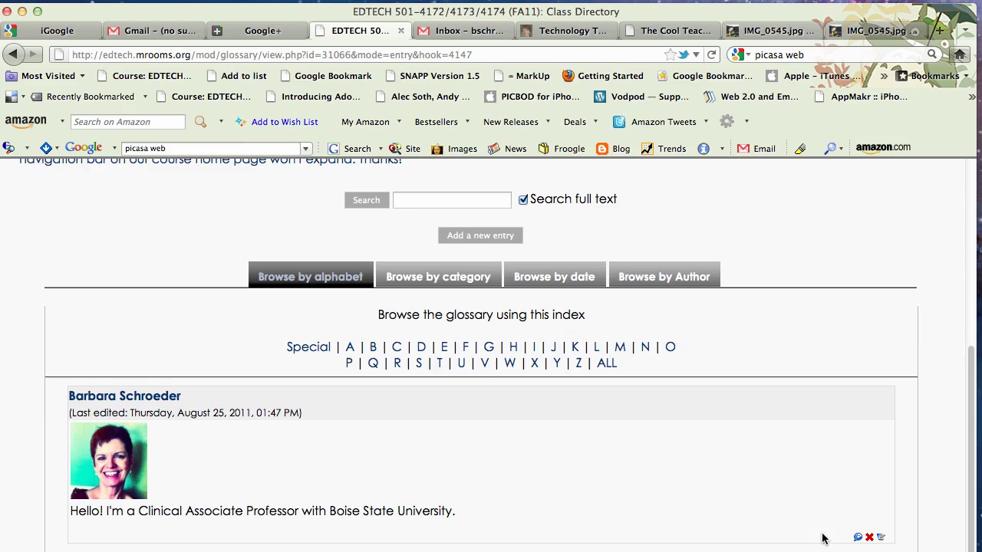
pyautogui.click(880, 537)
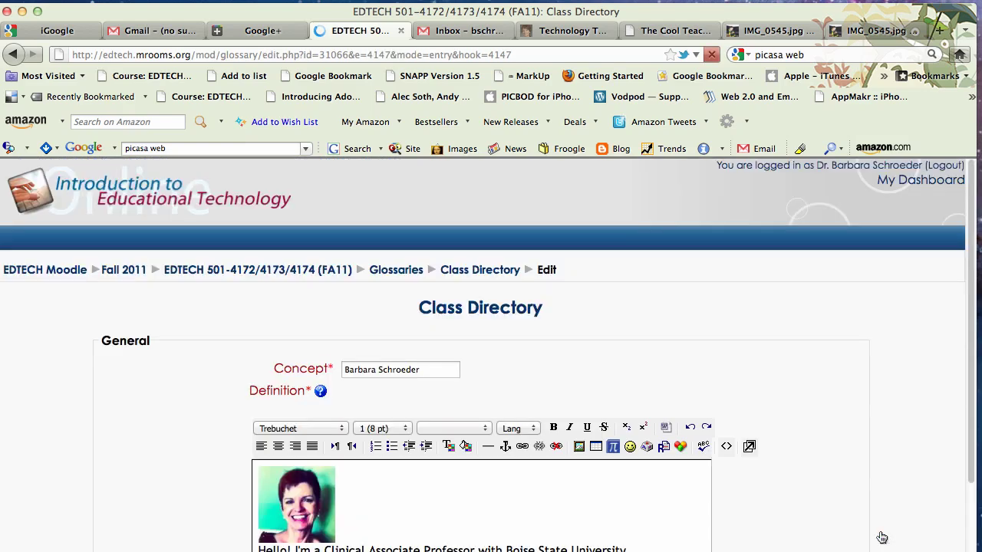
pyautogui.scroll(-3, 381, 472)
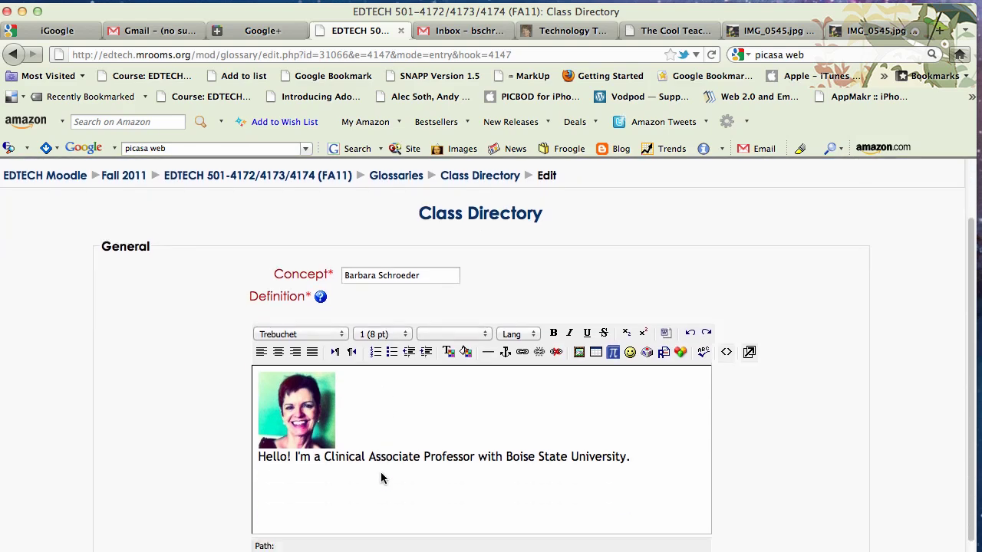
pyautogui.click(316, 412)
pyautogui.press('BackSpace')
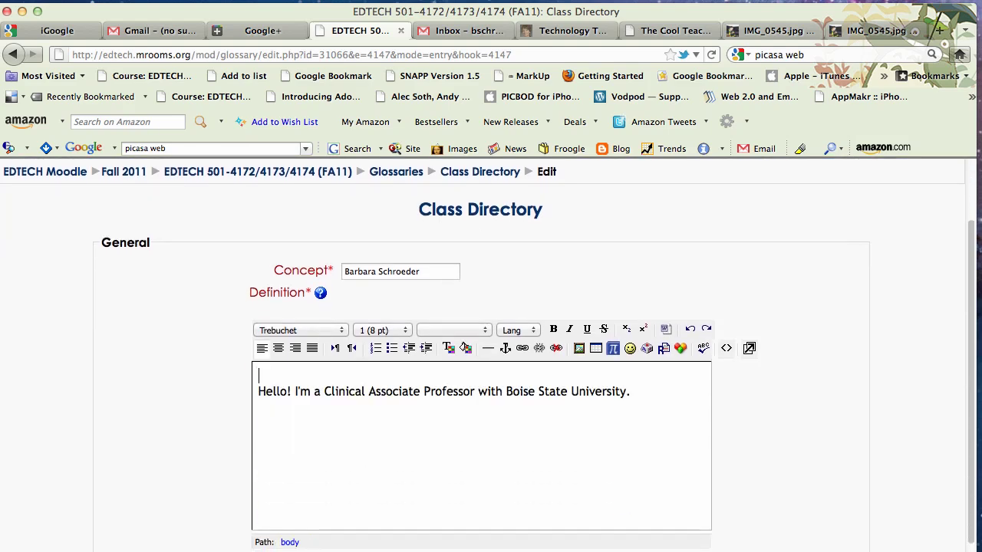
pyautogui.click(581, 349)
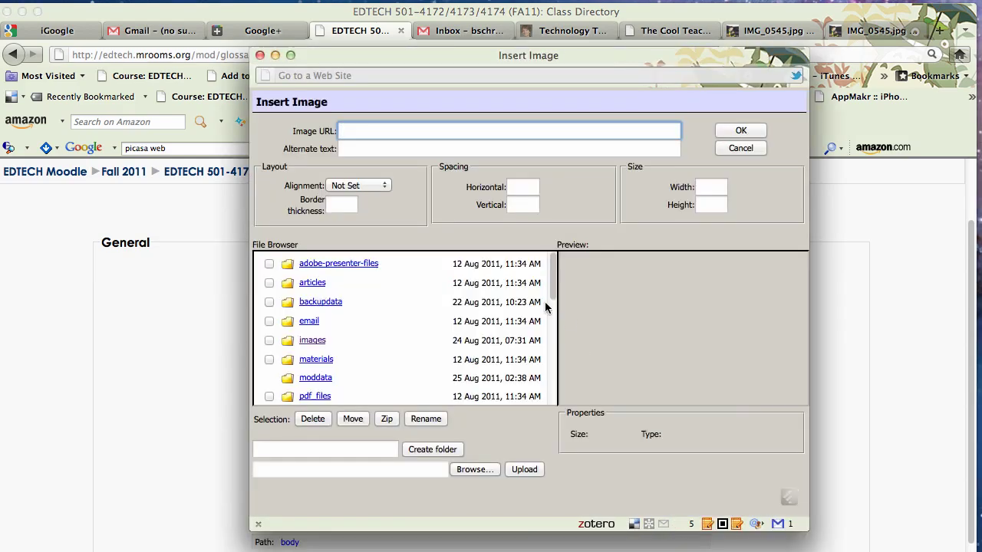
# Insert the Picasa photo IMG_0545.jpg by URL, with the instructor's name as alternate text
pyautogui.press('super+v')
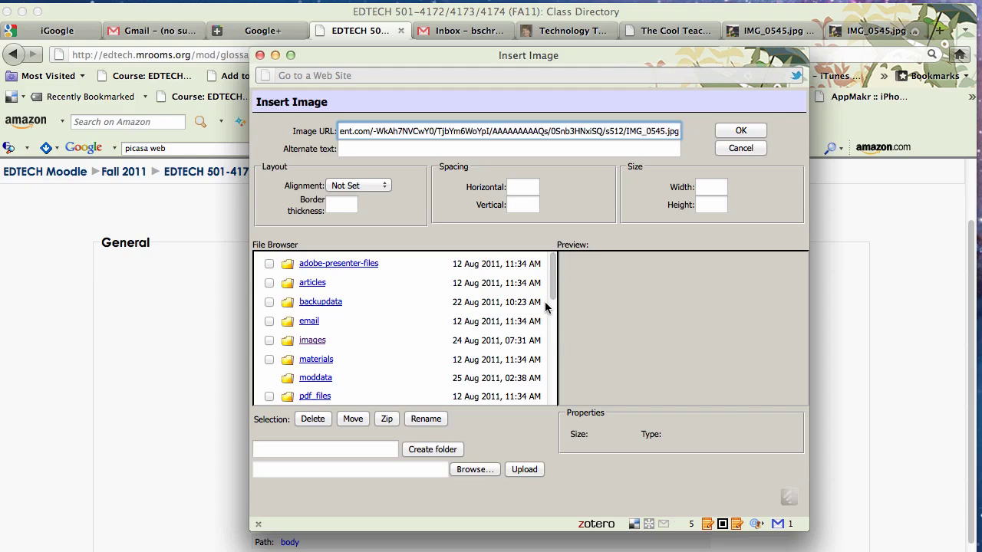
pyautogui.click(456, 150)
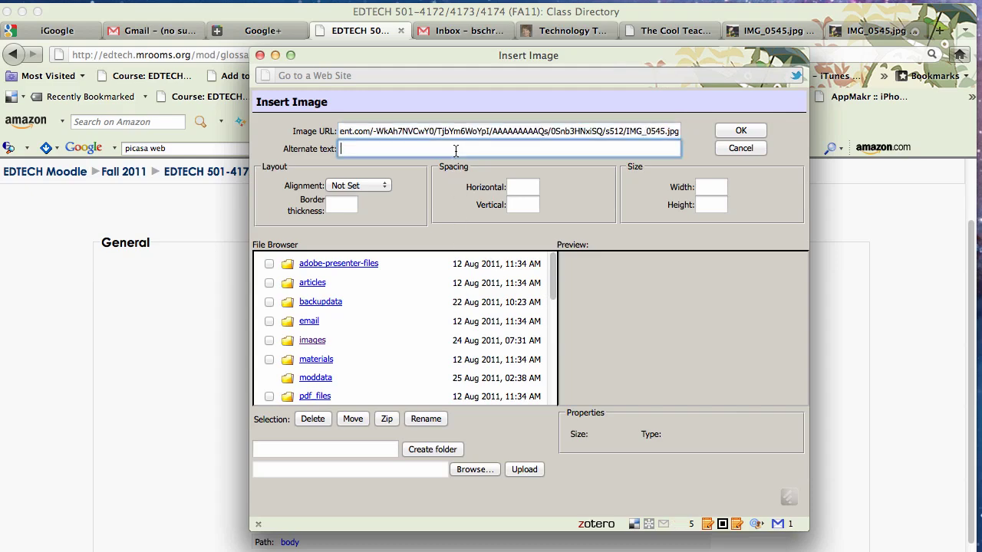
pyautogui.click(741, 131)
# Shrink the Picasa photo through 254 and 179×241 wide down to about 143×193 pixels
pyautogui.scroll(-4, 765, 343)
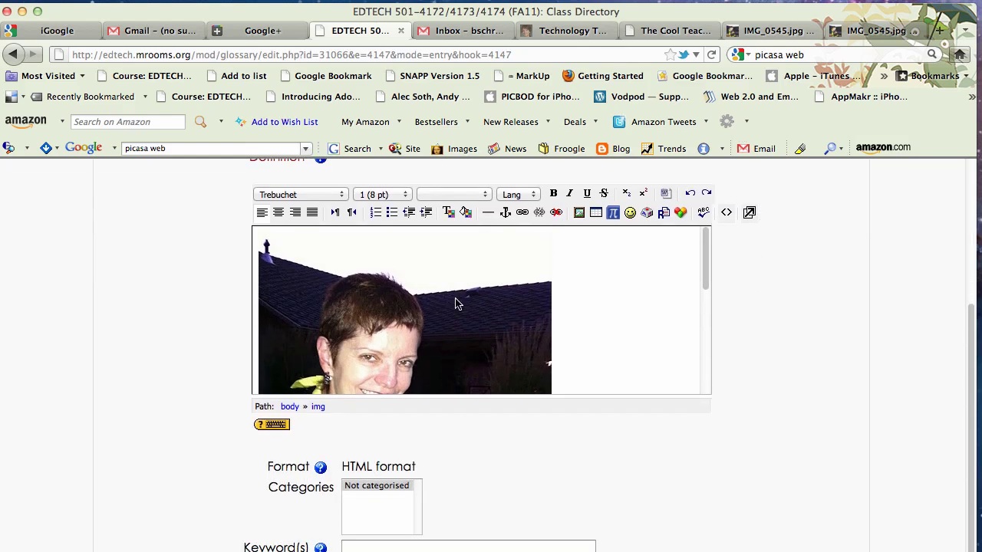
pyautogui.click(302, 292)
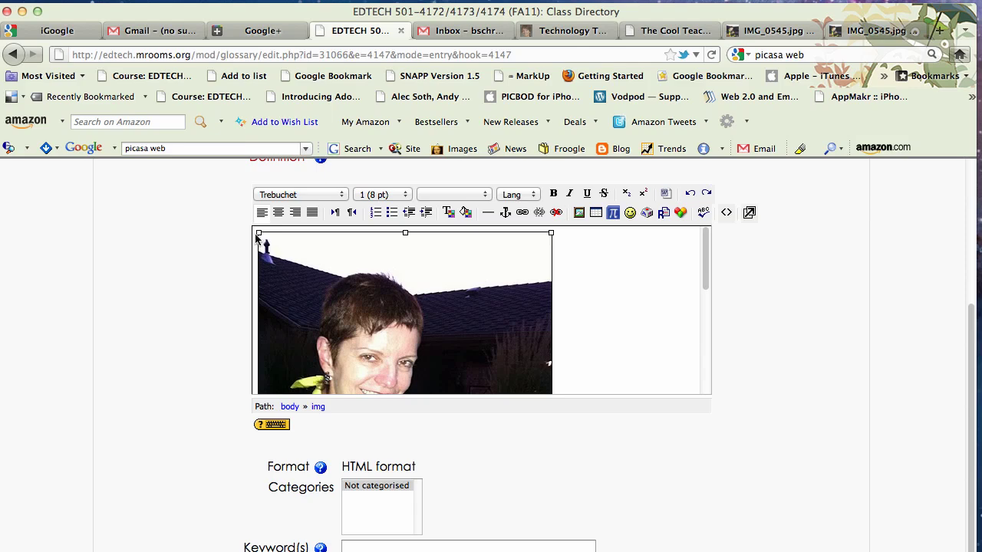
pyautogui.moveTo(258, 234); pyautogui.dragTo(358, 408)
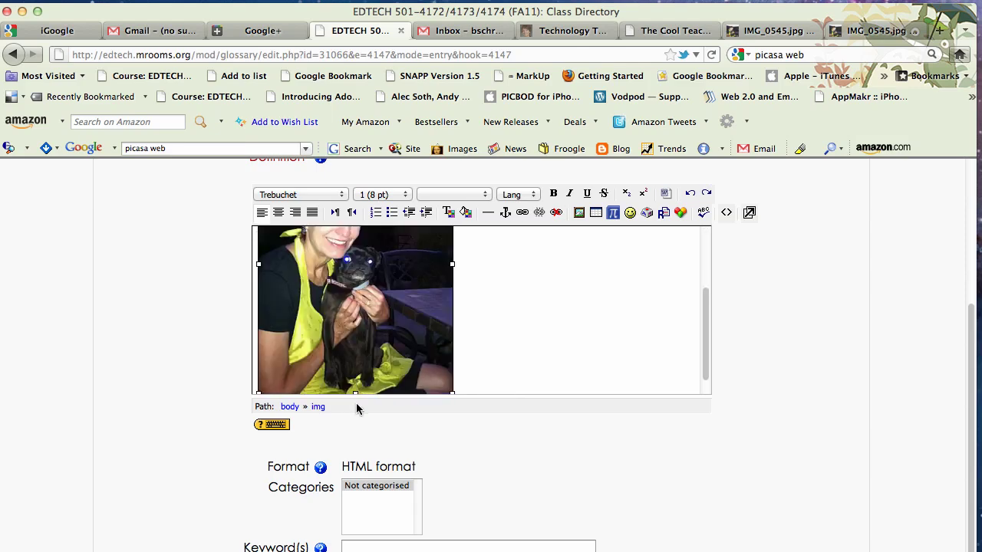
pyautogui.scroll(3, 614, 302)
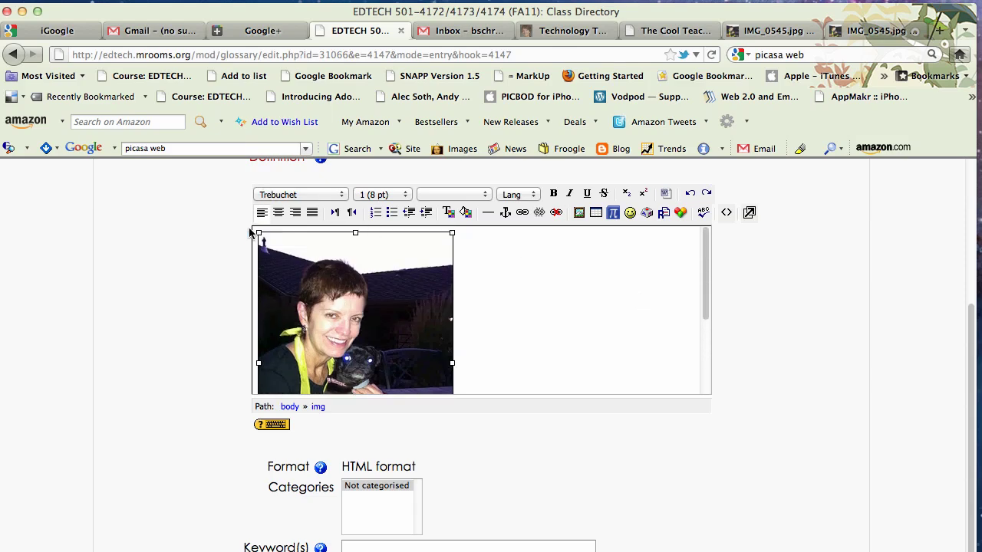
pyautogui.moveTo(259, 233); pyautogui.dragTo(315, 347)
pyautogui.click(515, 355)
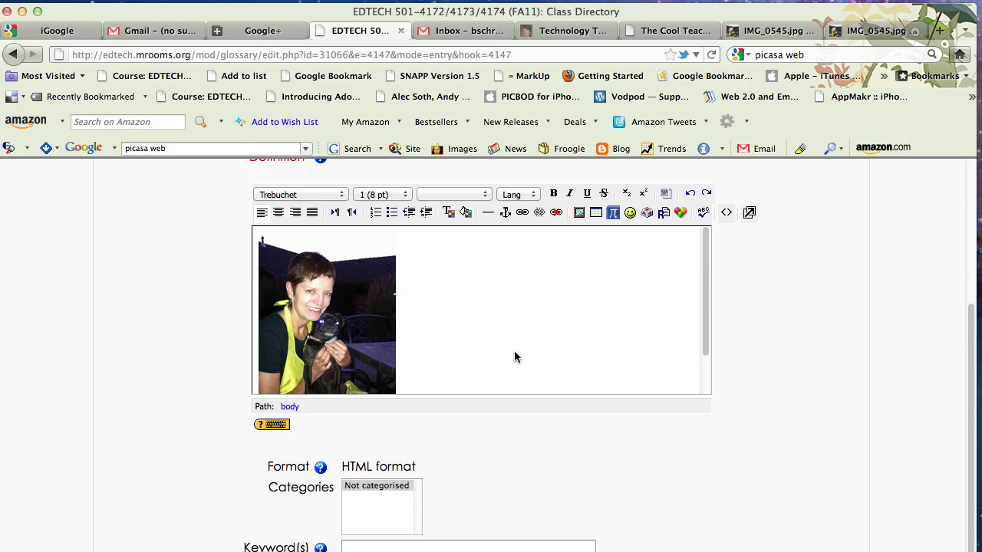
pyautogui.click(284, 244)
pyautogui.moveTo(259, 234); pyautogui.dragTo(285, 302)
pyautogui.click(449, 345)
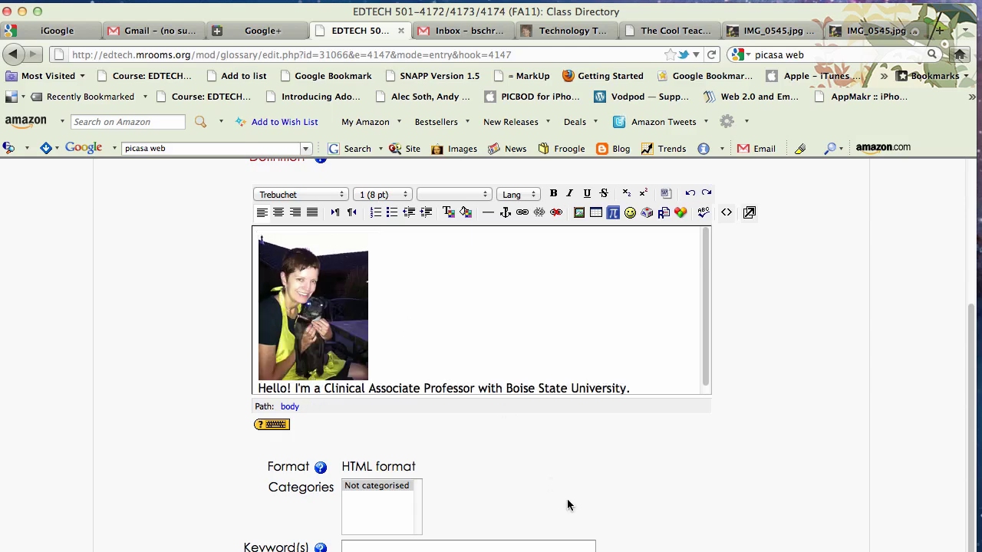
pyautogui.scroll(-3, 568, 505)
# Save the glossary entry and check the small woman-with-dog photo above the Clinical Associate Professor bio
pyautogui.click(370, 522)
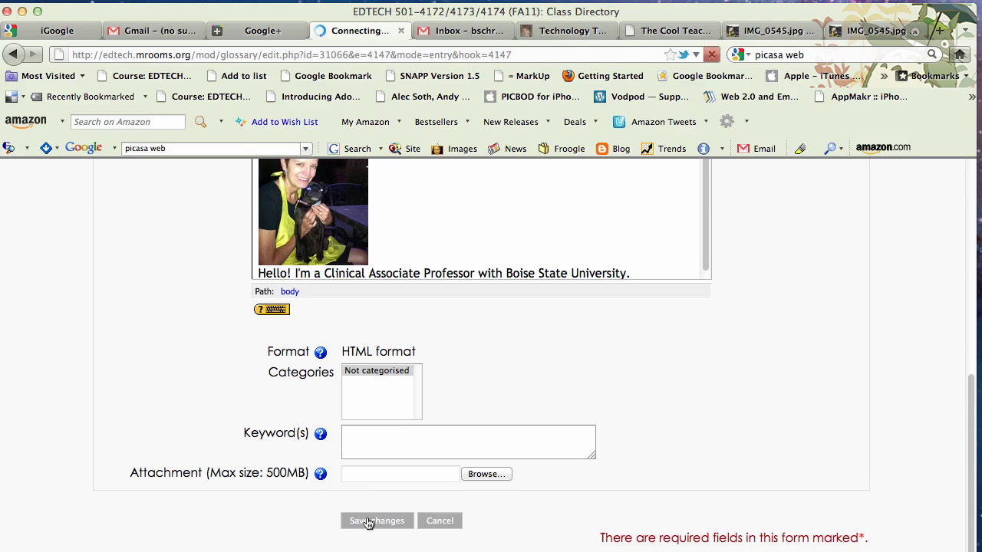
pyautogui.scroll(-5, 423, 468)
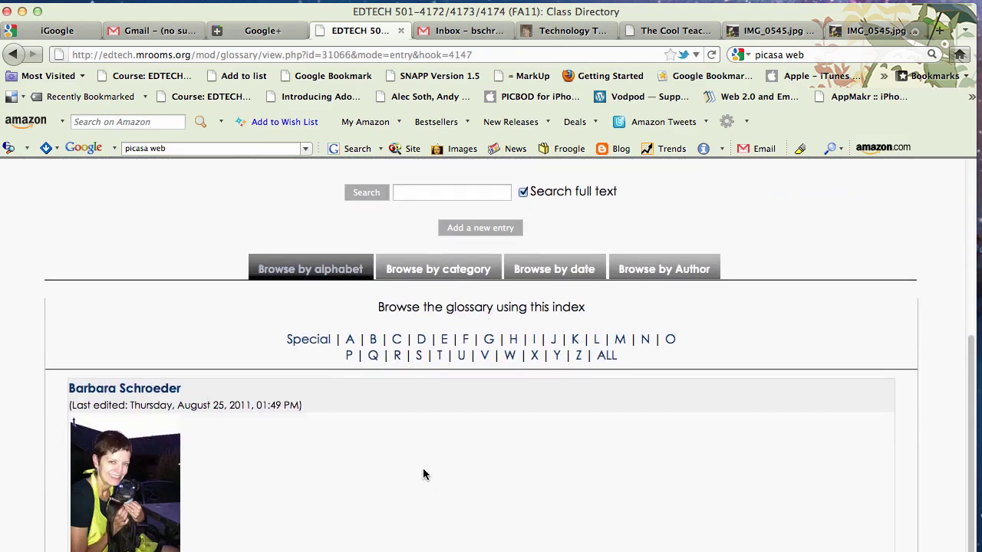
pyautogui.scroll(-2, 423, 475)
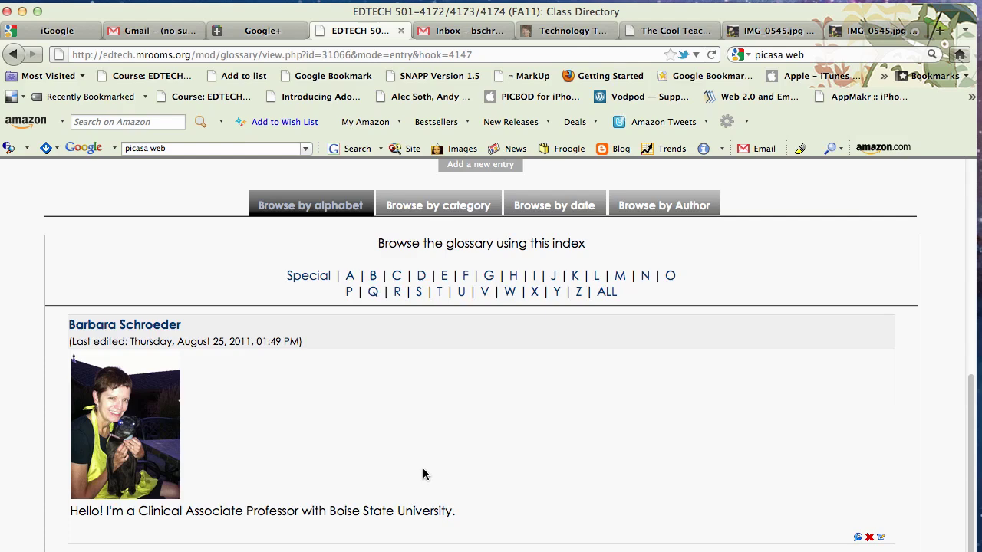